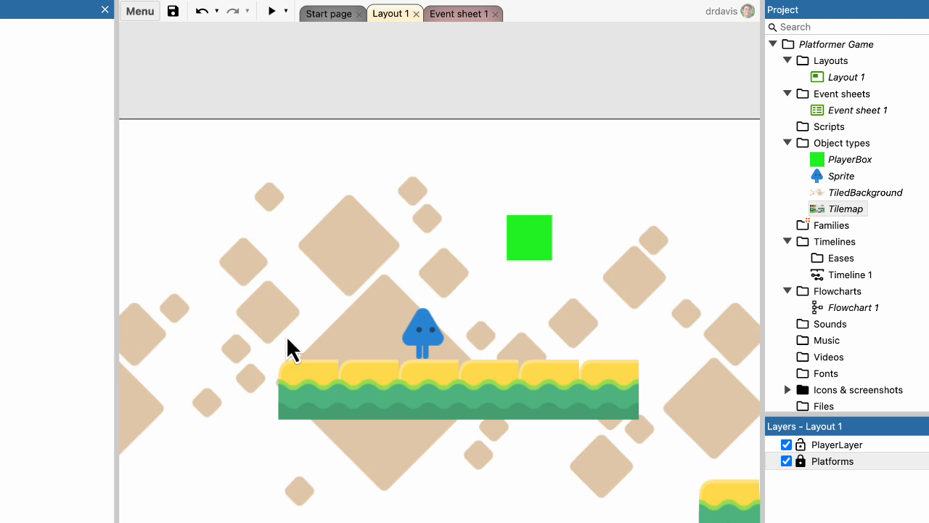
Step: Add a System "Every tick" condition as a new event in Event sheet 1
click(463, 15)
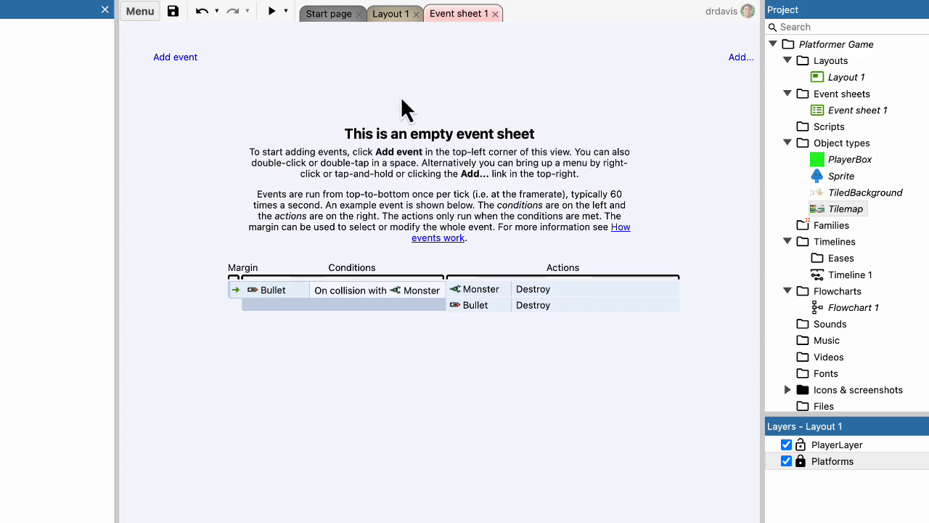
click(175, 56)
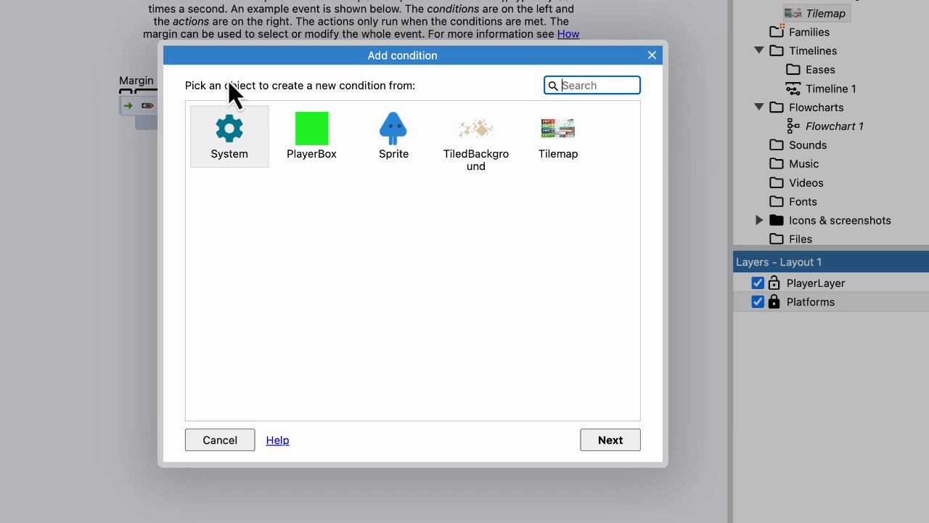
click(243, 145)
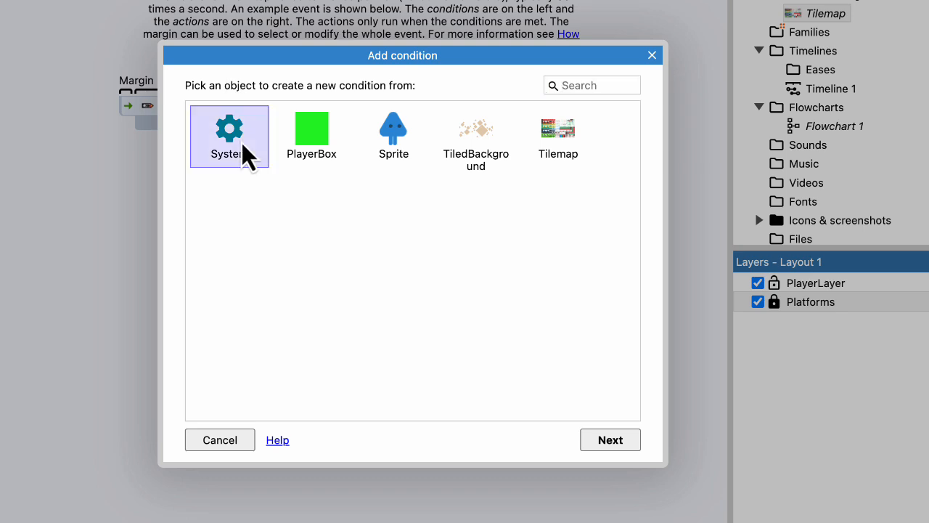
click(601, 442)
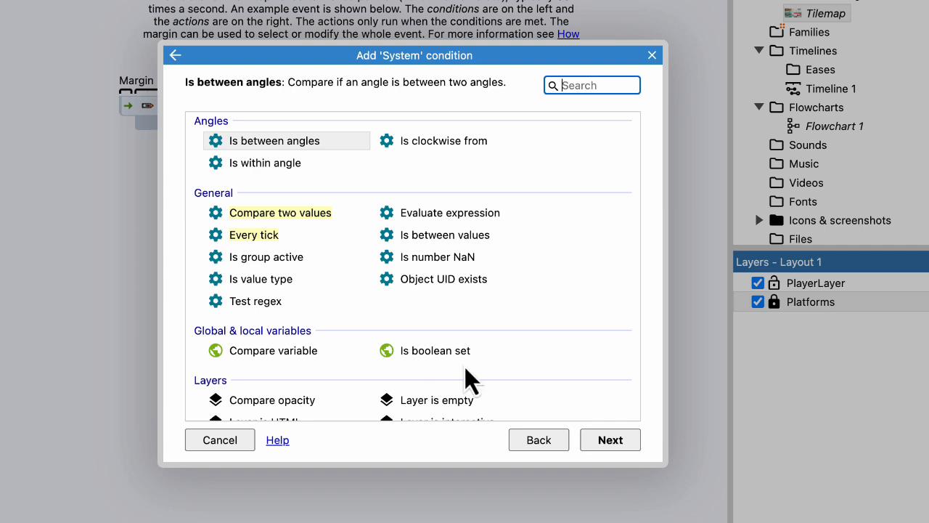
scroll(468, 378, down, 1)
scroll(467, 377, down, 1)
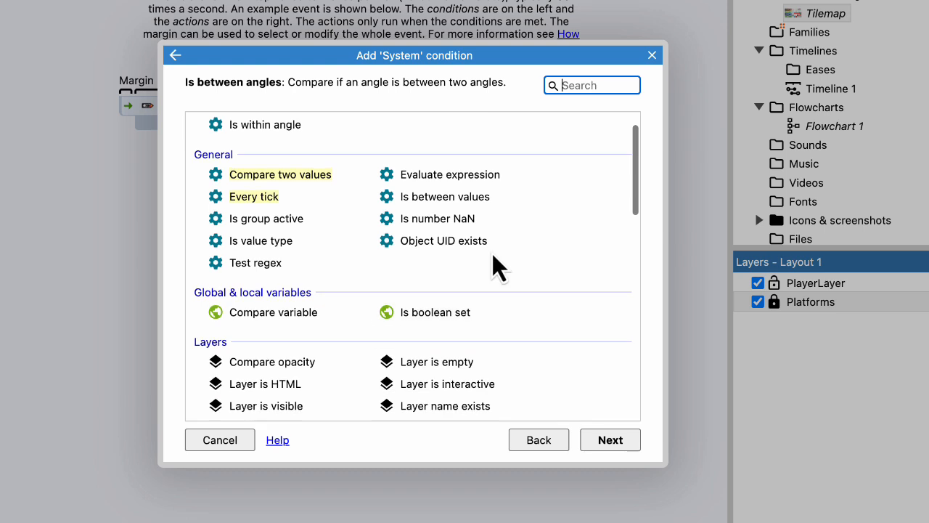
click(265, 205)
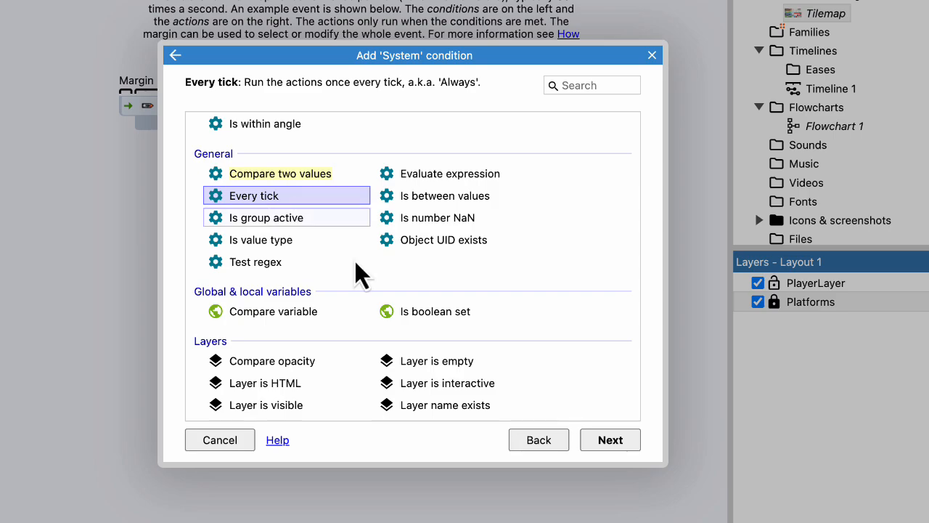
click(610, 440)
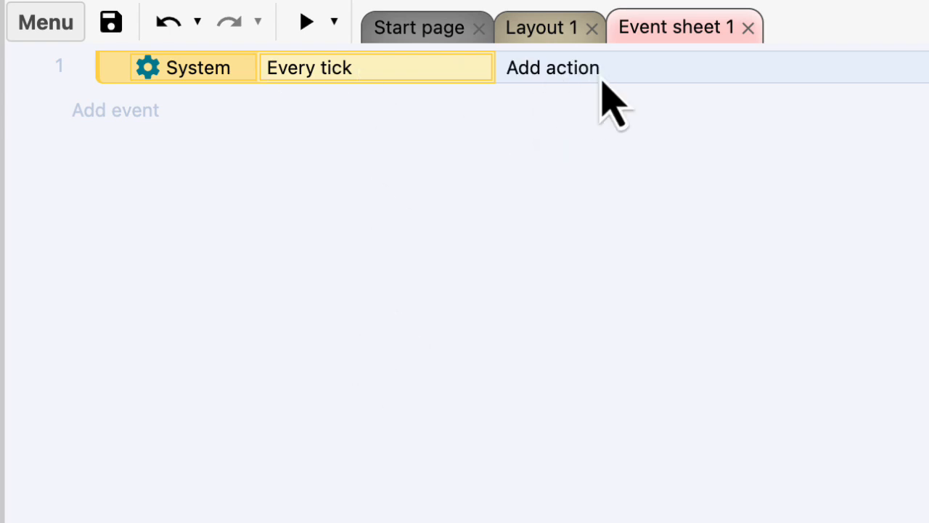
Step: Add a Sprite "Set position to another object" action to the Every tick event, with PlayerBox as the object and image point 0
click(569, 72)
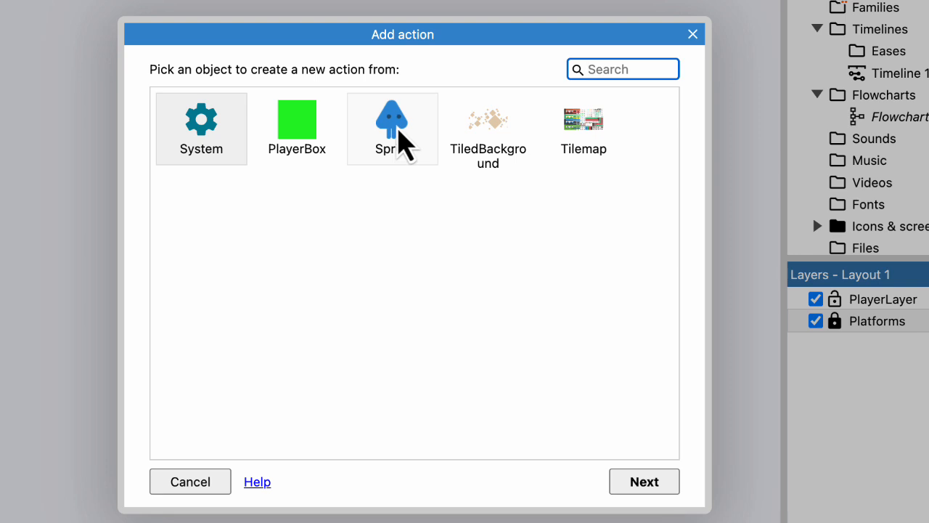
click(398, 132)
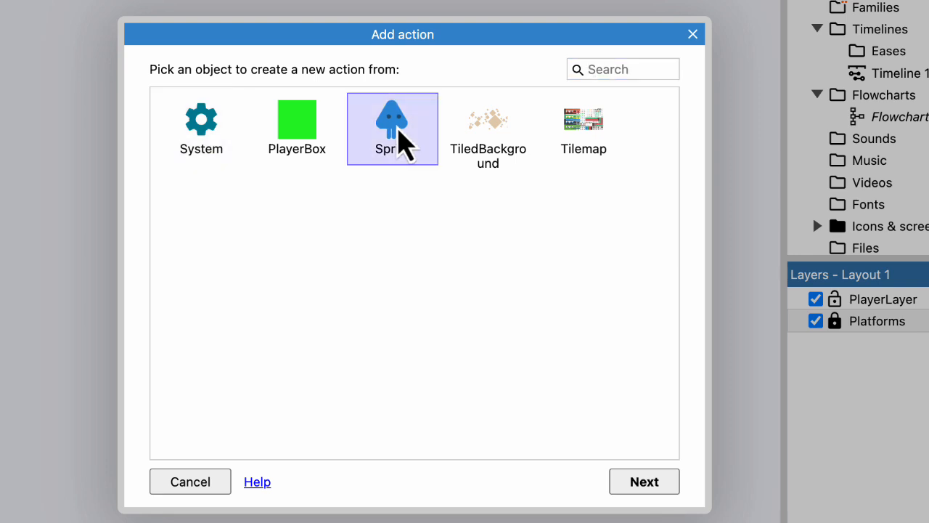
click(630, 486)
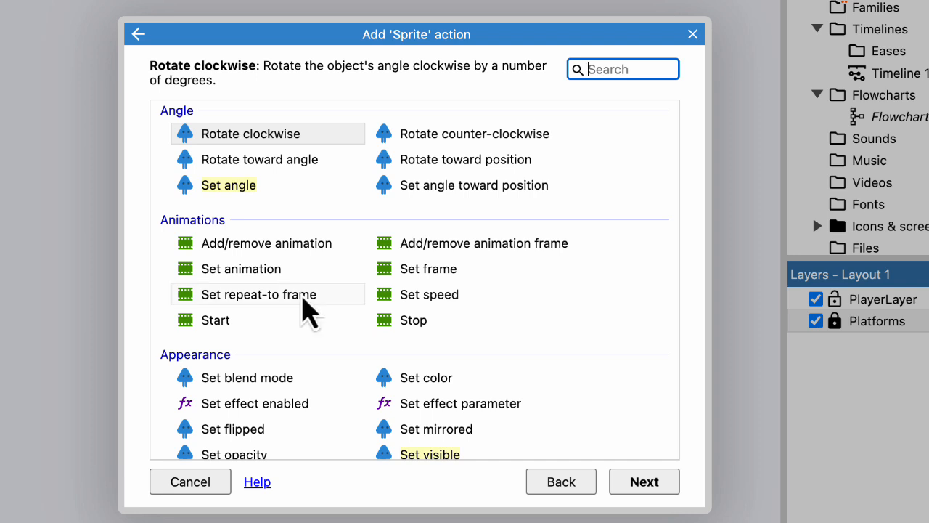
scroll(302, 338, down, 5)
scroll(302, 338, down, 12)
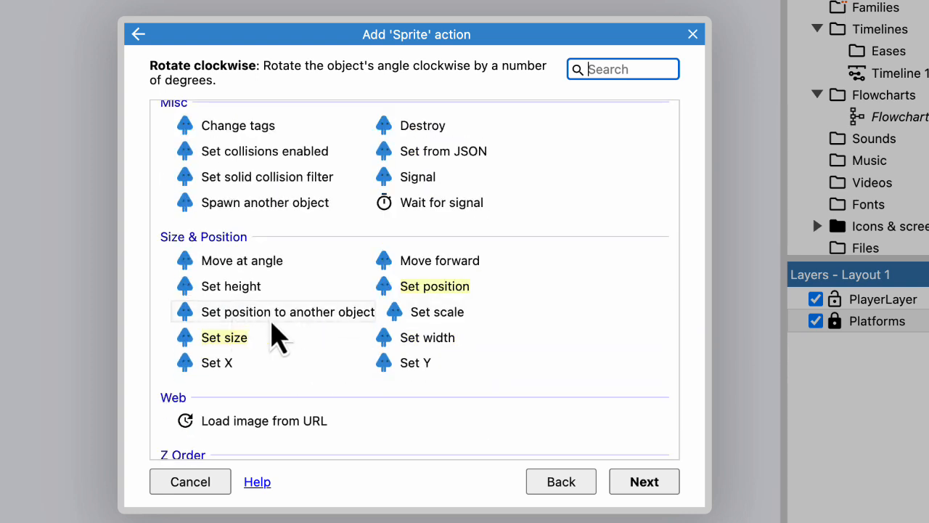
click(305, 318)
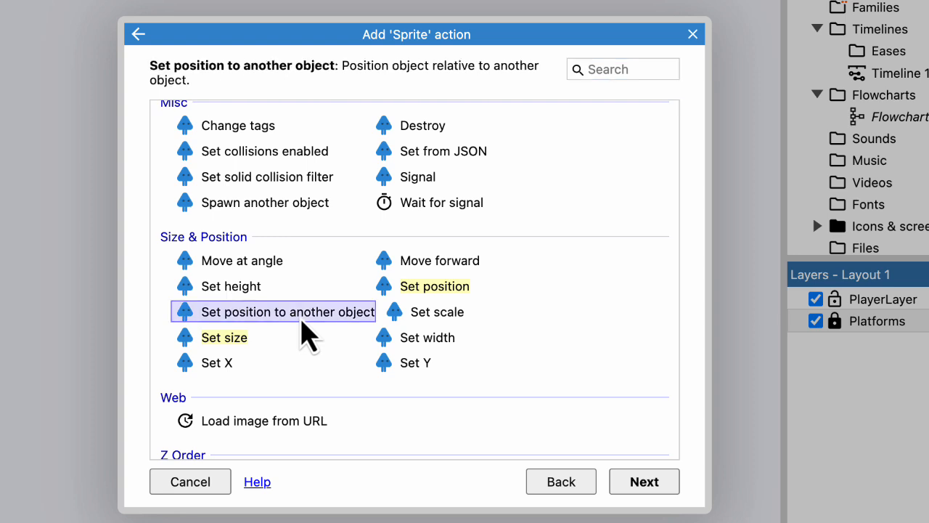
click(640, 484)
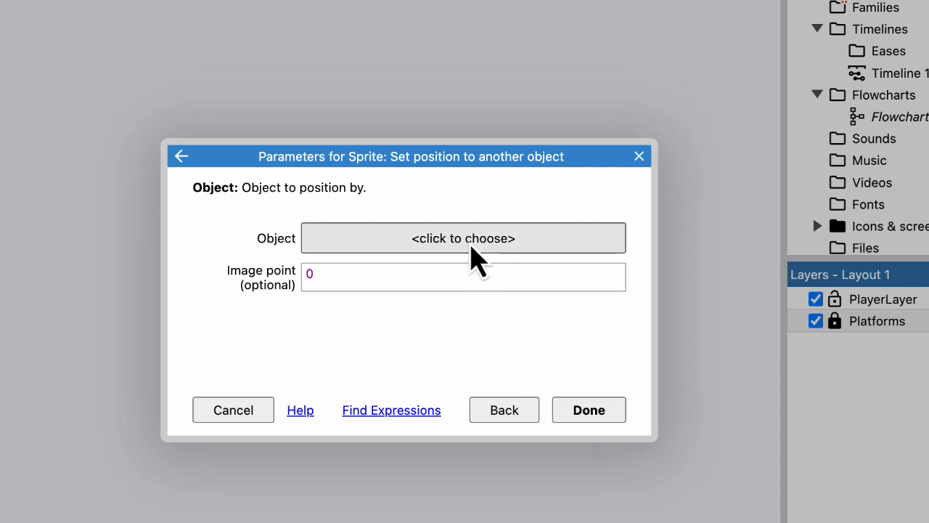
click(492, 240)
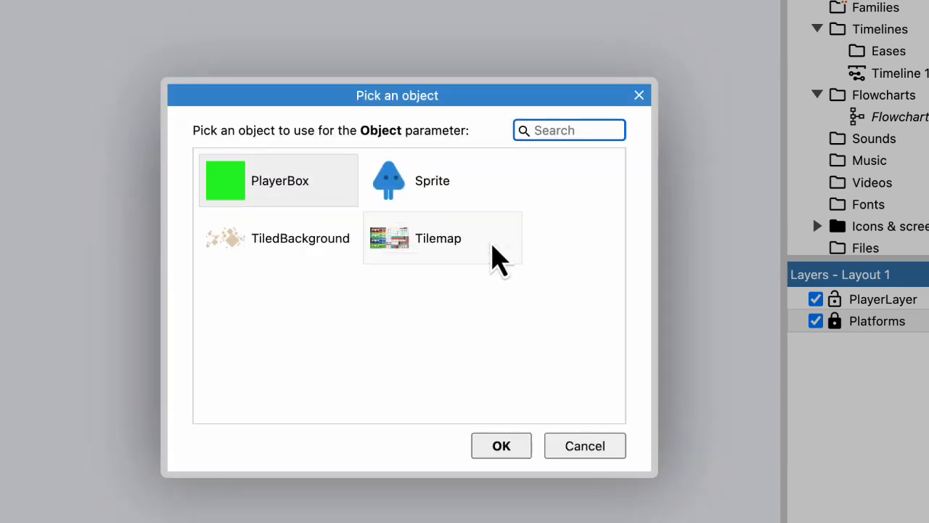
click(228, 193)
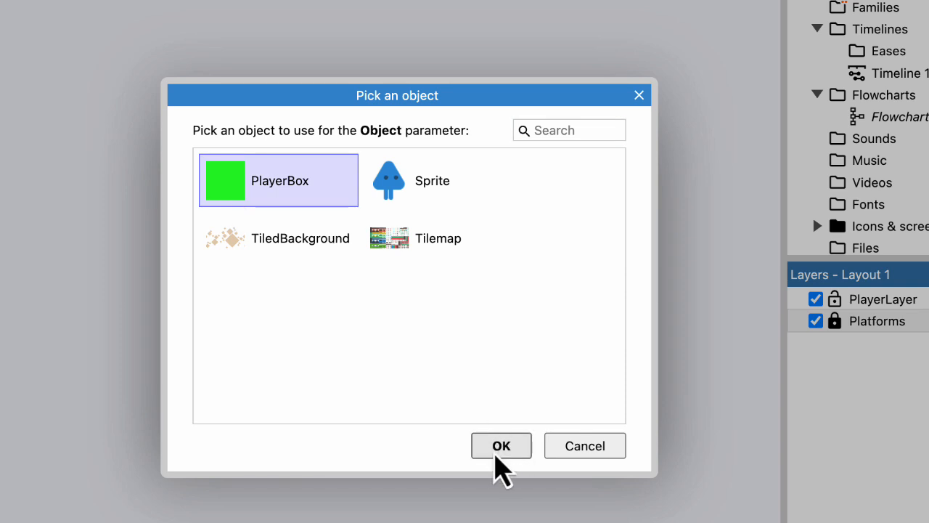
click(495, 452)
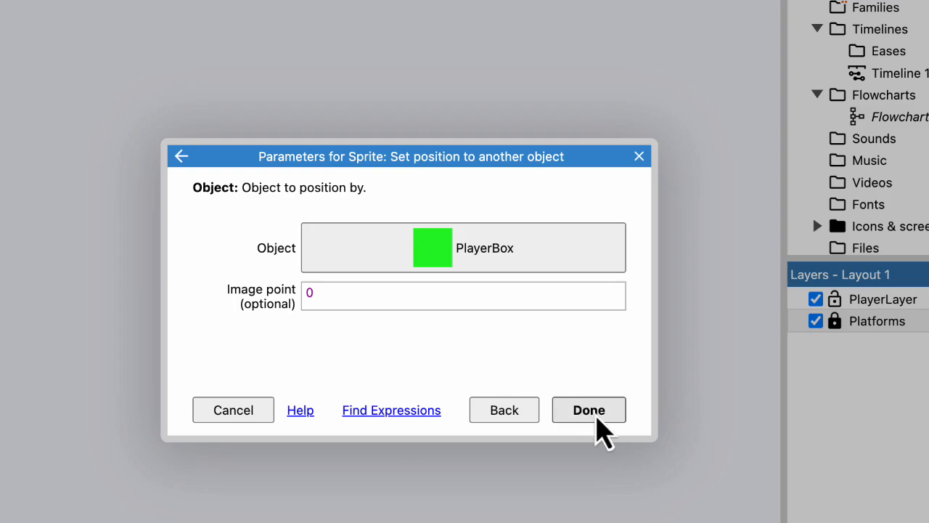
click(601, 419)
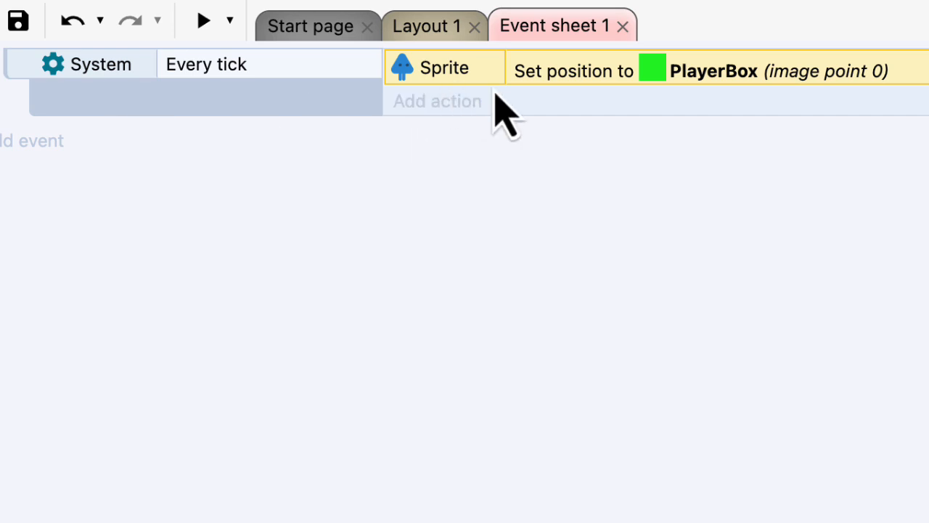
Step: Preview the game to test the position action, and close the preview
click(208, 22)
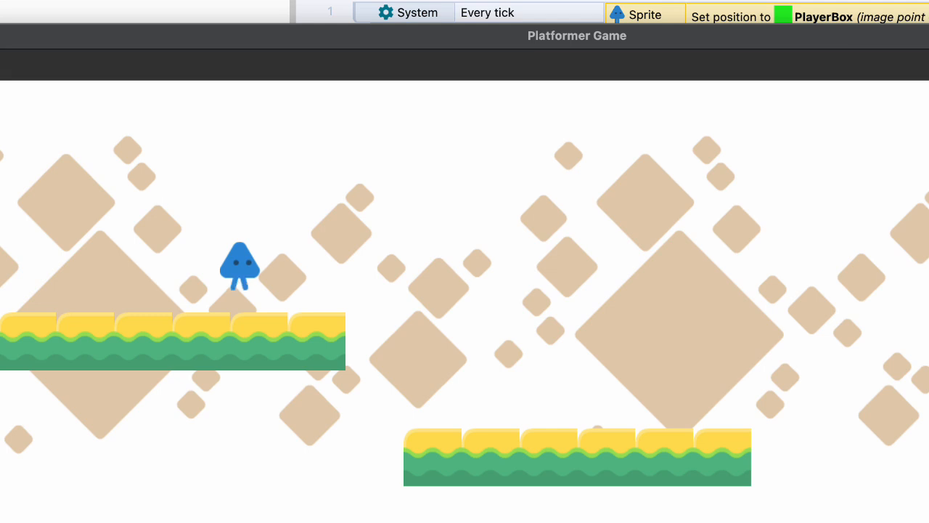
key(super+w)
Step: Move PlayerBox in Layout 1 onto the right end of the upper platform, at about (674, 232), and test it in a preview
click(559, 3)
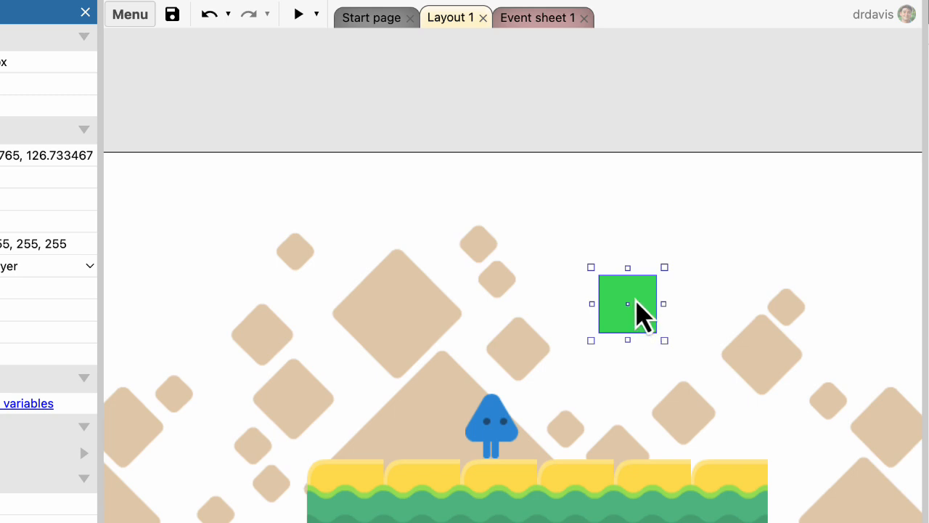
drag(638, 302, 743, 429)
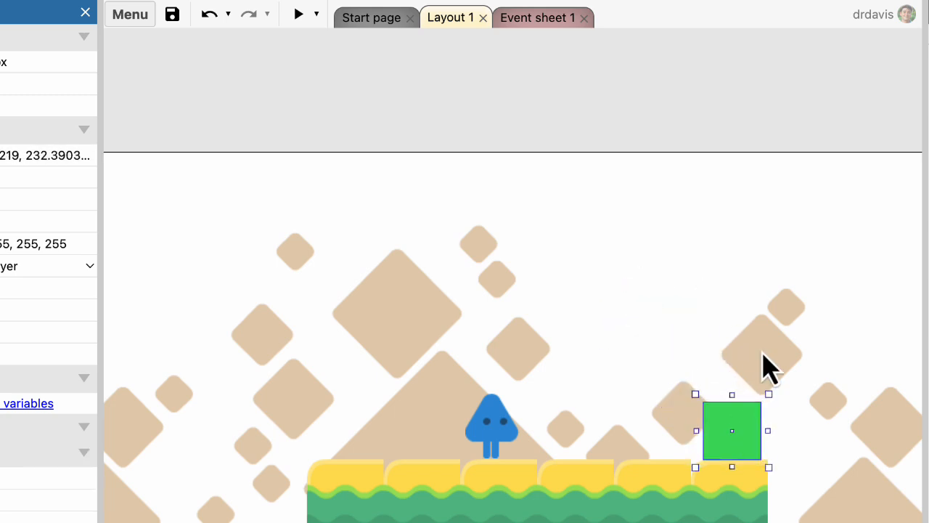
click(299, 15)
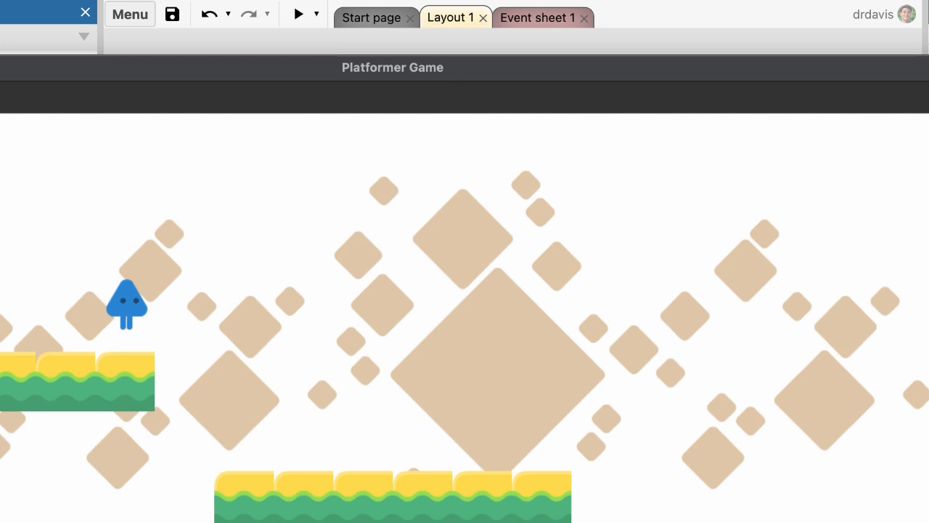
key(super+w)
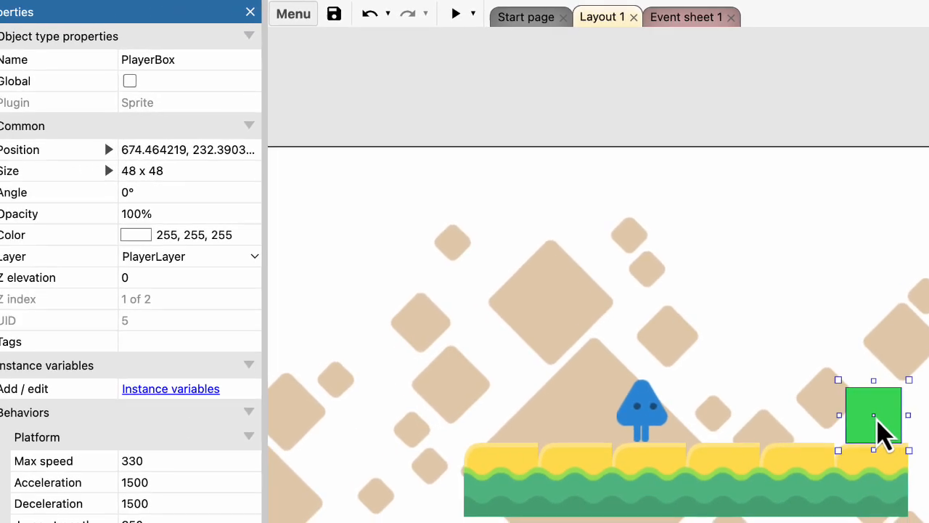
Step: Quick-assign the origin image point of PlayerBox to Bottom, at X 24, Y 48
double_click(735, 443)
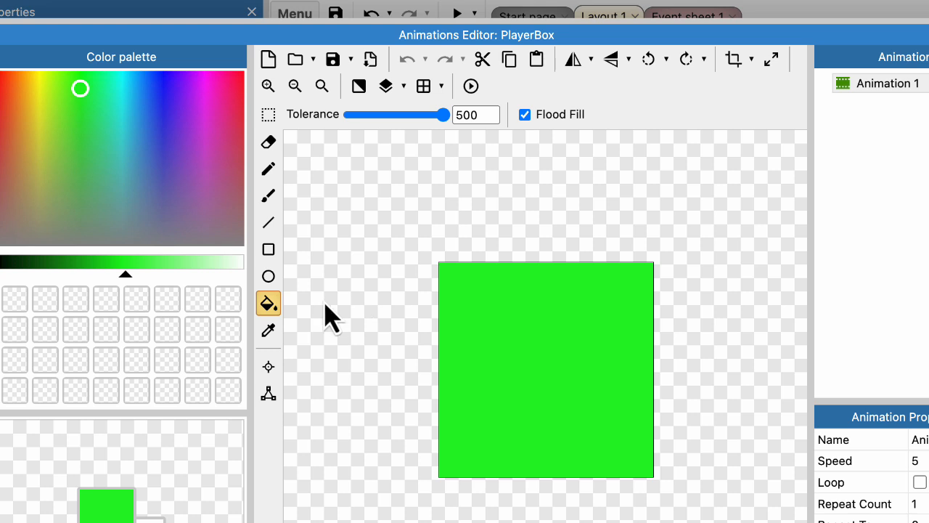
click(270, 368)
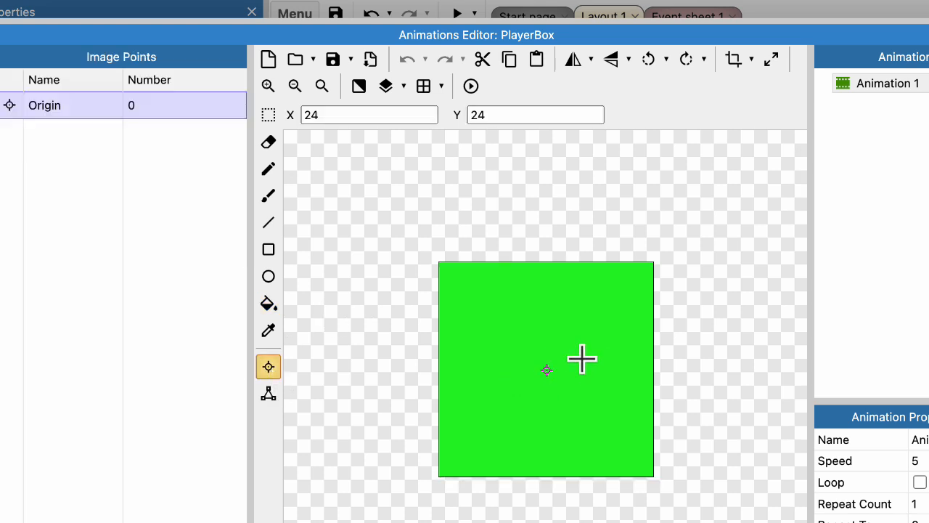
right_click(78, 116)
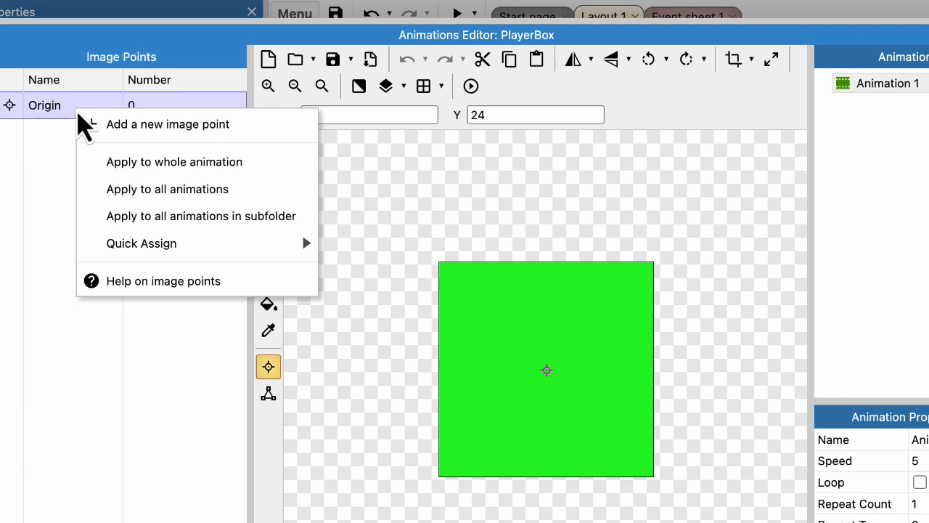
mouse_move(260, 243)
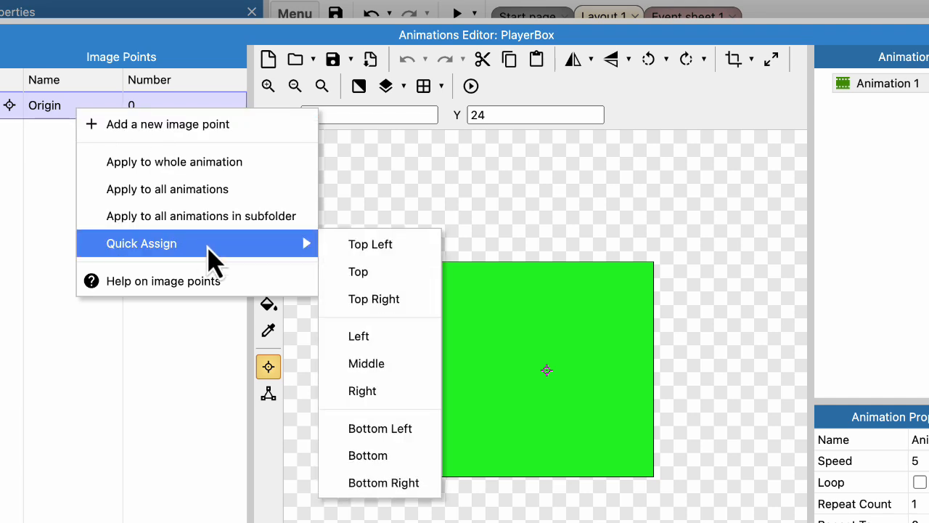
click(376, 457)
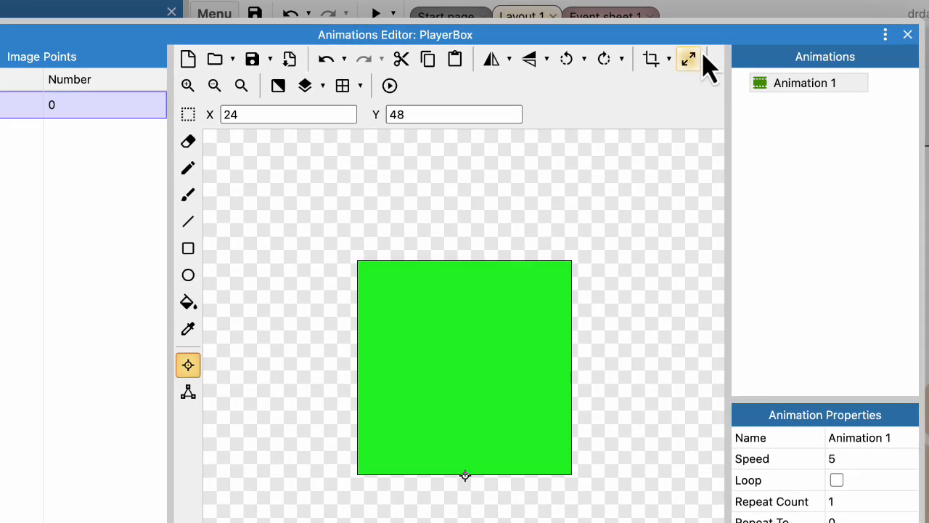
click(908, 35)
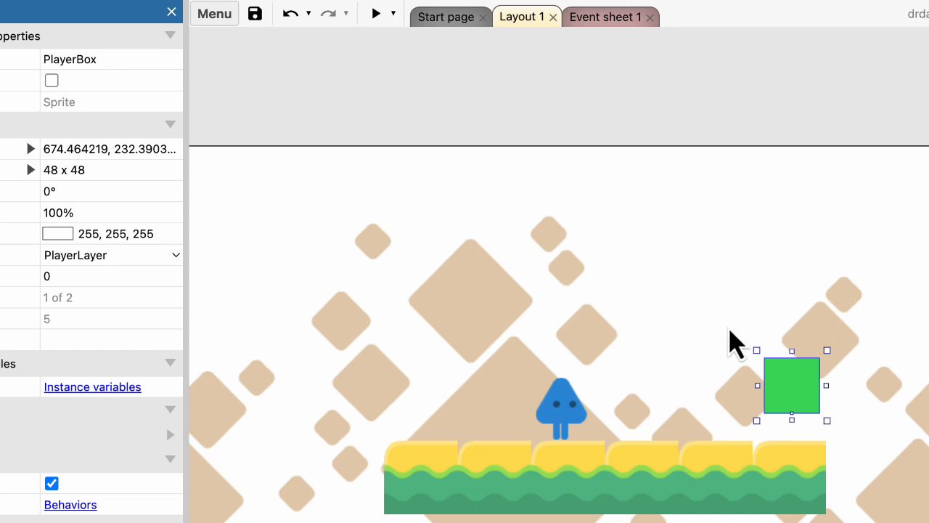
Step: Move PlayerBox onto the left end of the upper platform, at about (349, 256), and preview the game
drag(794, 394, 418, 411)
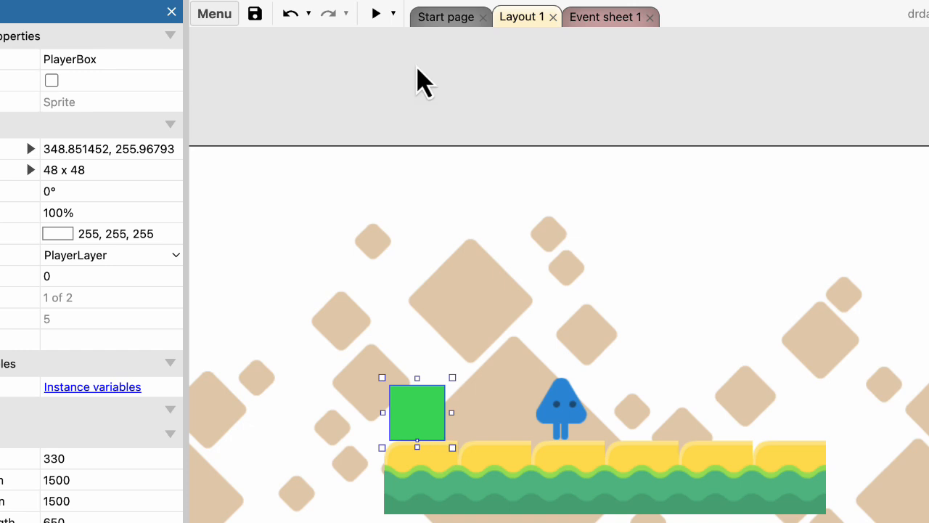
click(377, 14)
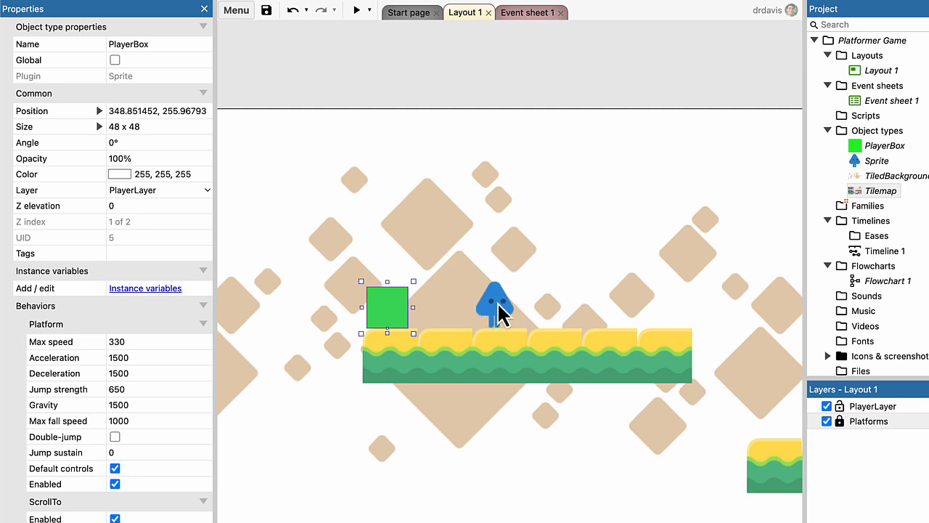
Step: Move the blue Sprite outside the layout area above the platforms, to about (282, -16), and run the game preview
drag(508, 316, 335, 73)
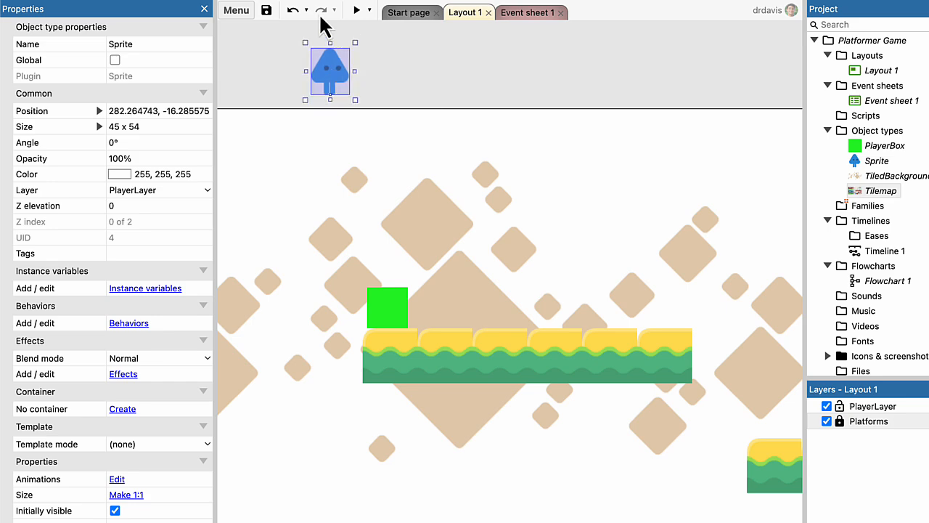
click(356, 12)
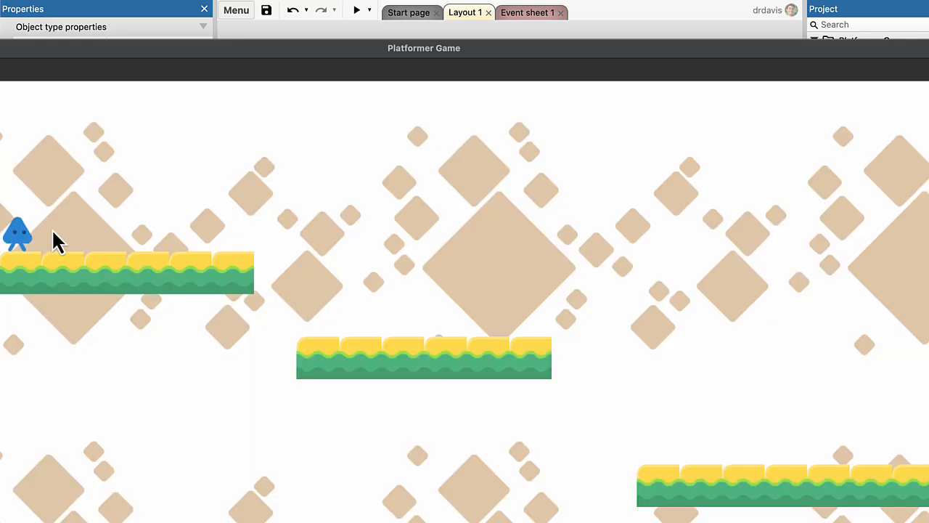